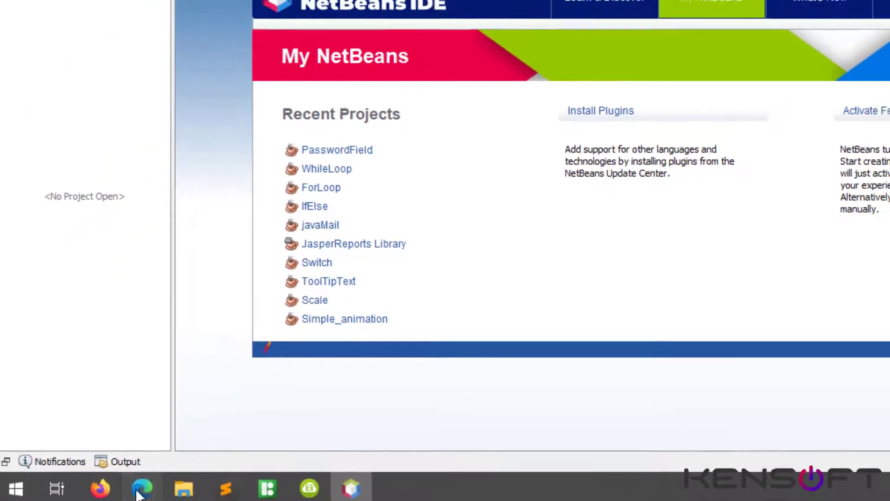
Switch to the Edge browser and filter the Azul Zulu downloads to Java 16 (STS), Windows, x86 64-bit and the JDK FX package
{"action": "left_click", "coordinate": [138, 492]}
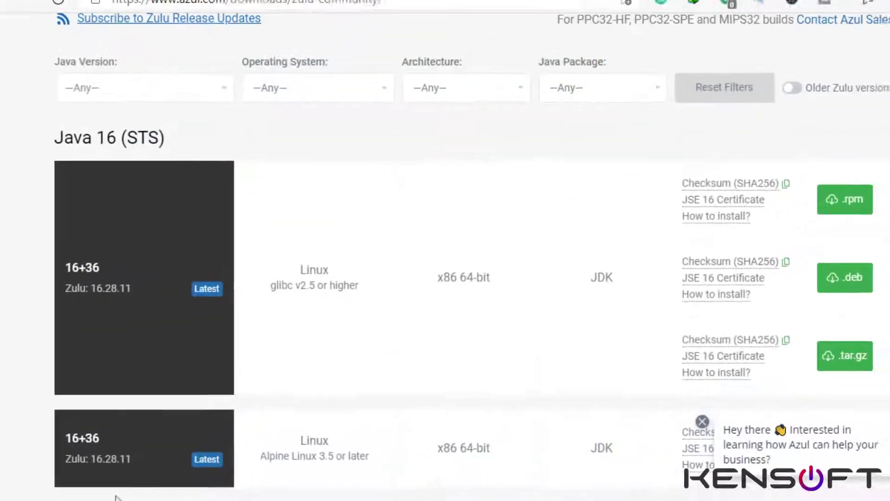
{"action": "scroll", "coordinate": [347, 247], "scroll_direction": "up", "scroll_amount": 15}
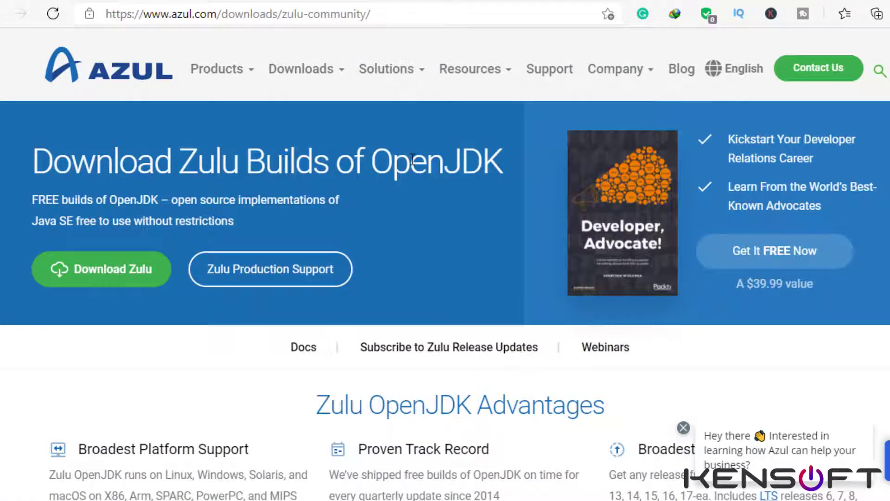
{"action": "scroll", "coordinate": [411, 159], "scroll_direction": "down", "scroll_amount": 15}
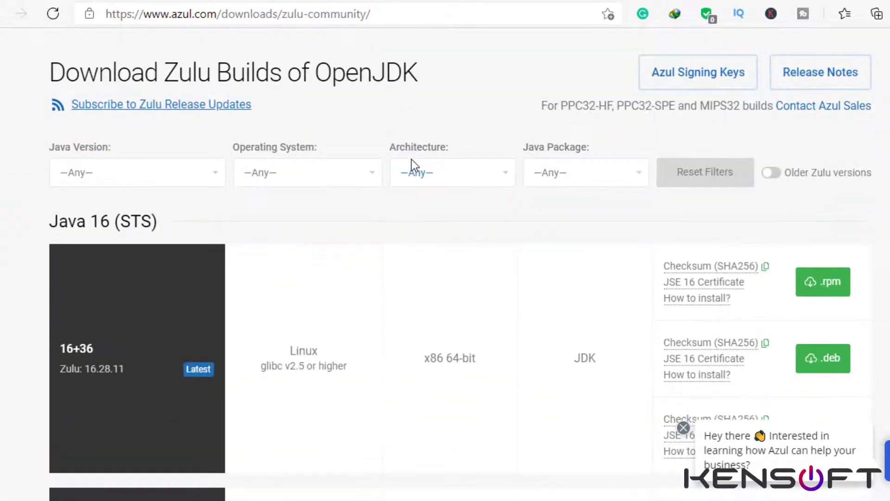
{"action": "left_click", "coordinate": [201, 181]}
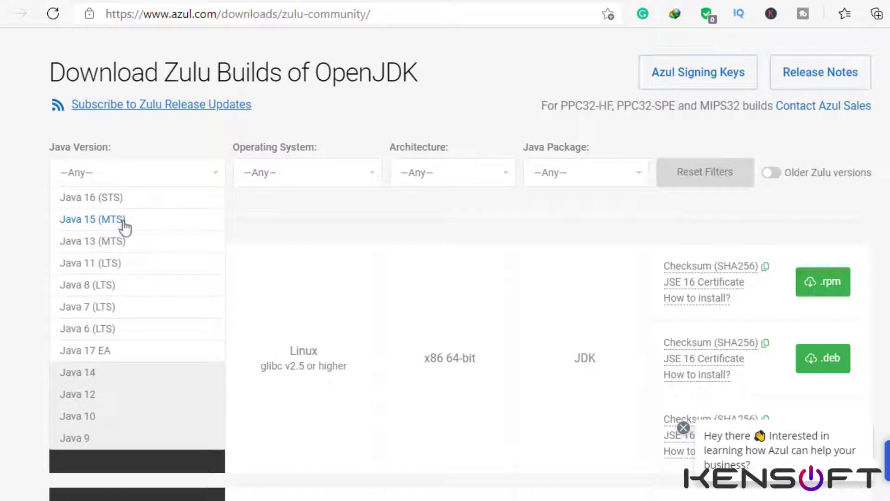
{"action": "left_click", "coordinate": [99, 200]}
{"action": "left_click", "coordinate": [277, 176]}
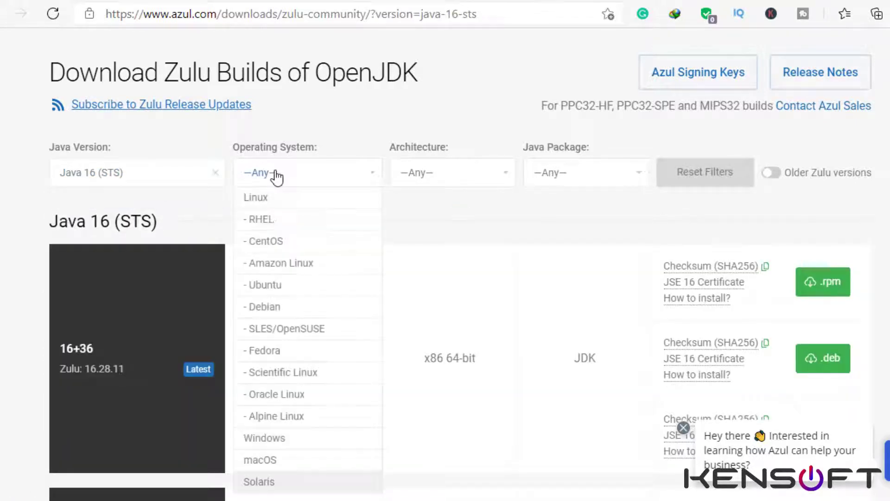
{"action": "left_click", "coordinate": [277, 441]}
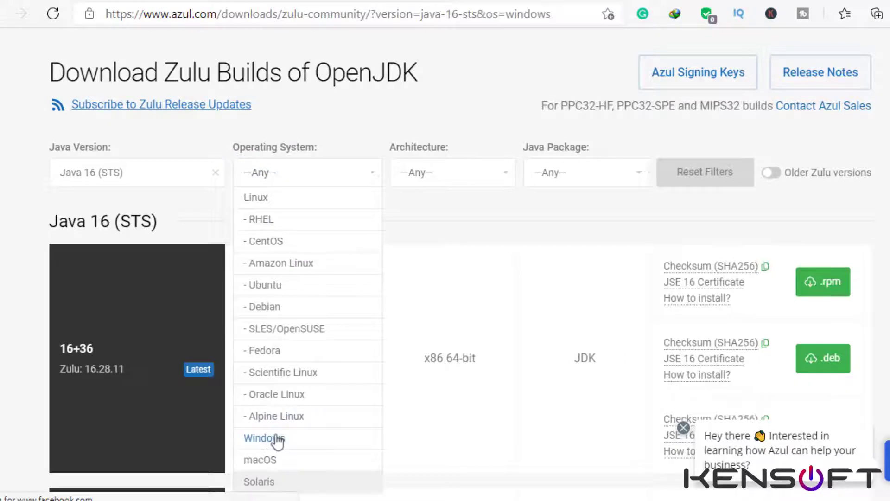
{"action": "left_click", "coordinate": [457, 184]}
{"action": "left_click", "coordinate": [458, 199]}
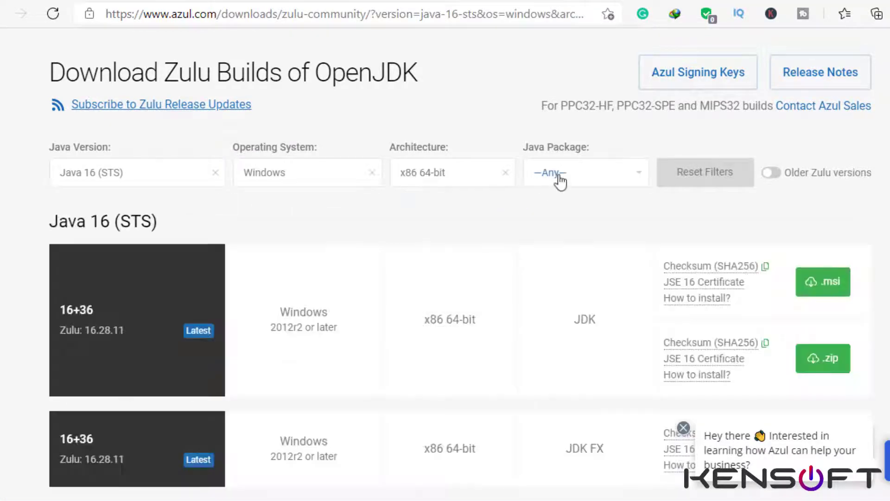
{"action": "left_click", "coordinate": [560, 182]}
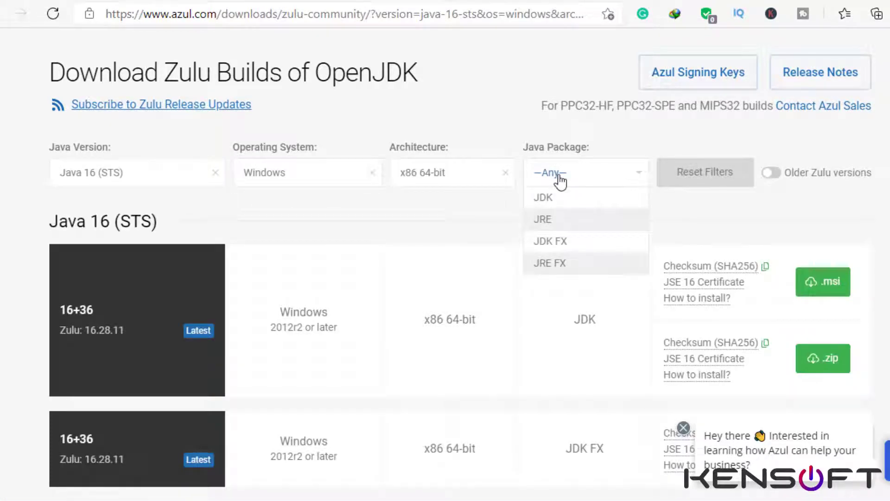
{"action": "left_click", "coordinate": [551, 240]}
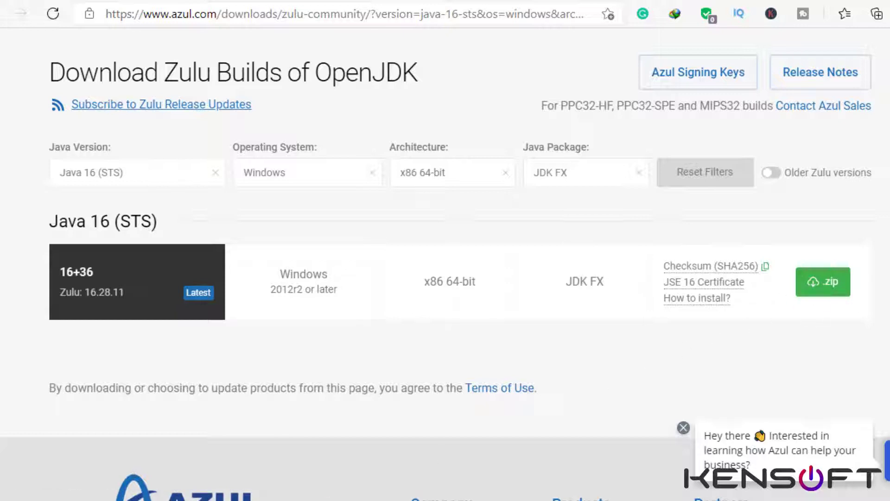
Switch to NetBeans and add the zulu16.28.11-ca-fx-jdk16.0.0-win_x64 folder in D:\Java Libraries as a Java Standard Edition platform named JDK 16
{"action": "mouse_move", "coordinate": [272, 500]}
{"action": "left_click", "coordinate": [273, 464]}
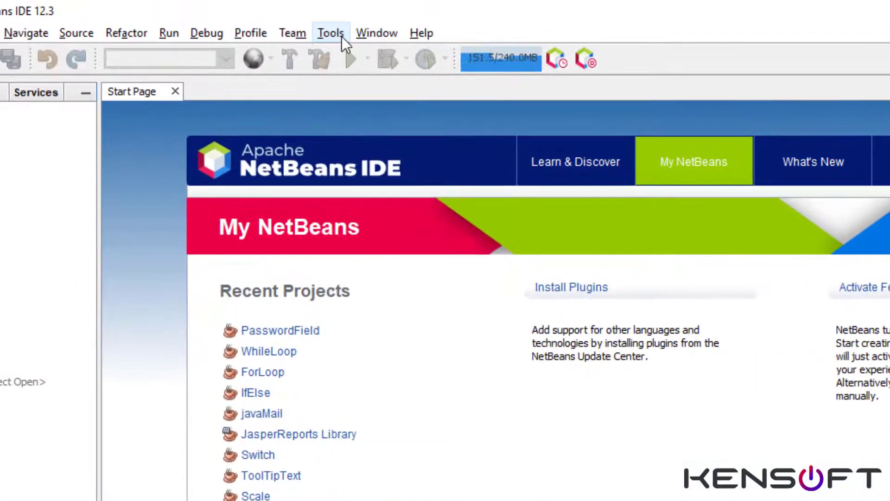
{"action": "left_click", "coordinate": [342, 37]}
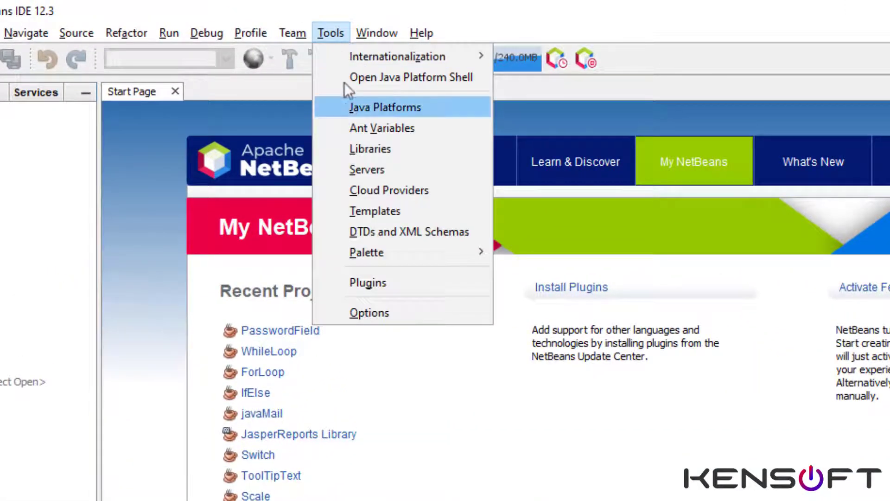
{"action": "left_click", "coordinate": [346, 105]}
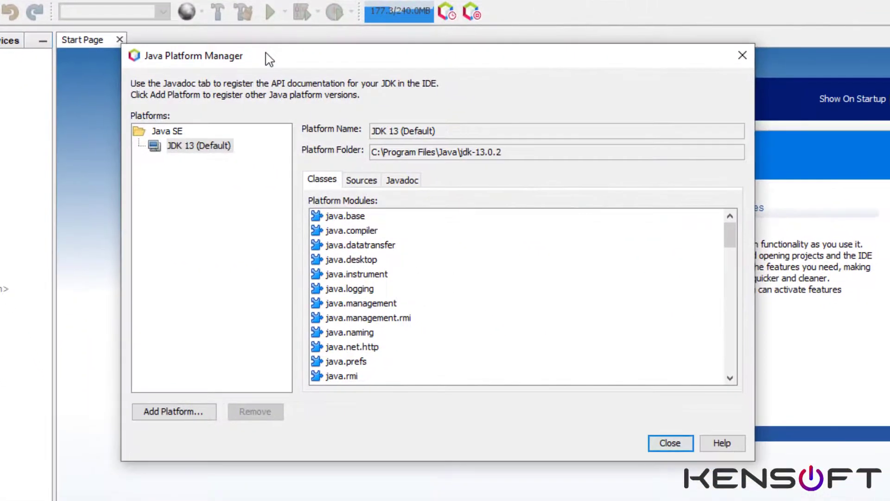
{"action": "left_click", "coordinate": [160, 413]}
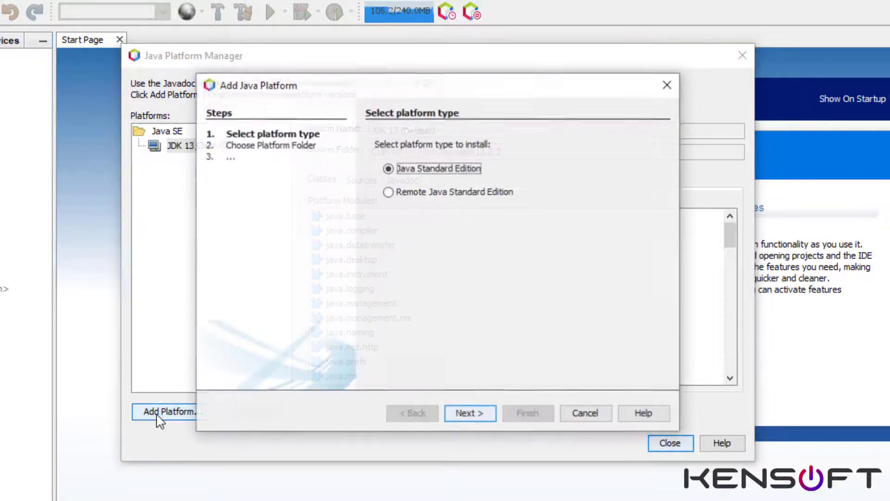
{"action": "left_click", "coordinate": [466, 415]}
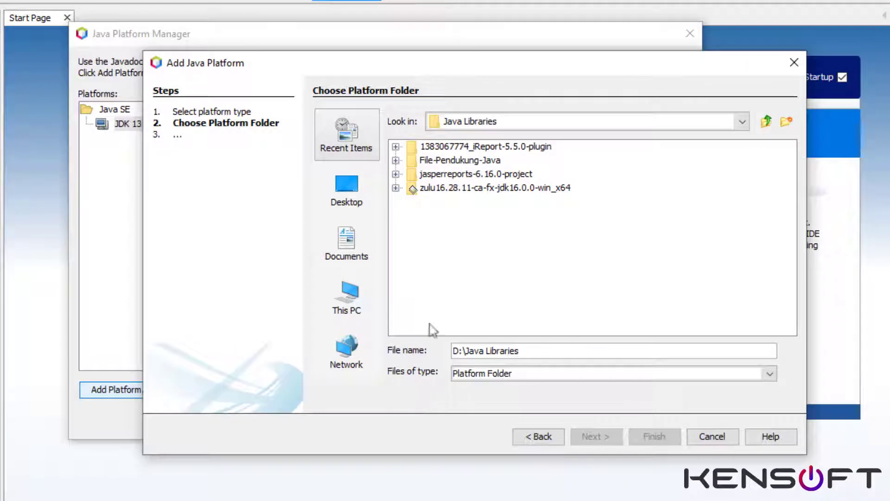
{"action": "left_click", "coordinate": [462, 188]}
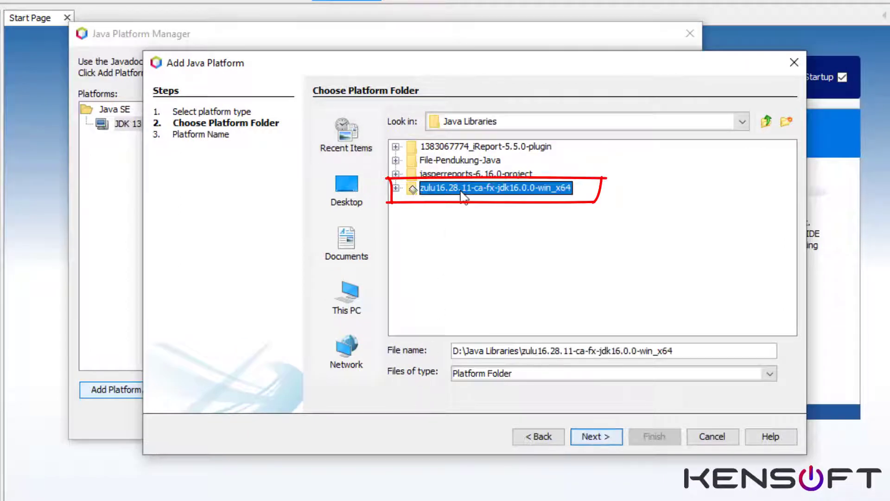
{"action": "left_click", "coordinate": [593, 438]}
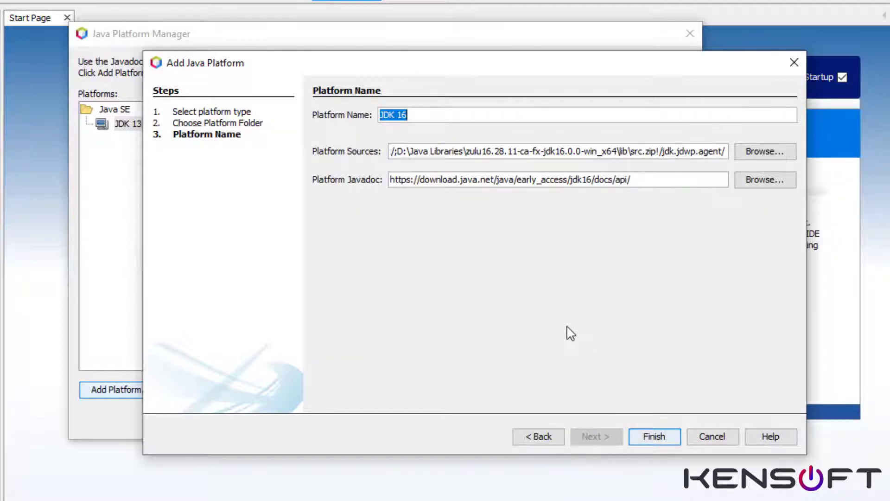
{"action": "left_click", "coordinate": [642, 436]}
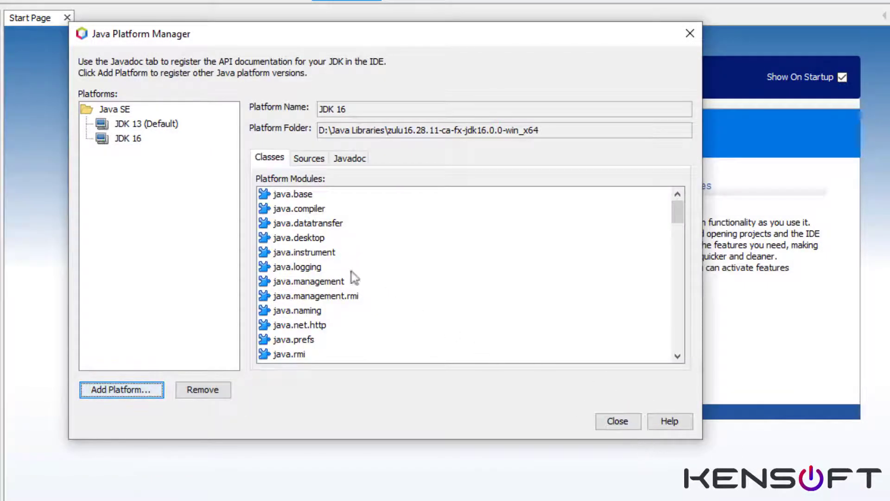
Review the details of the JDK 13 and JDK 16 platforms and close the Java Platform Manager
{"action": "left_click", "coordinate": [128, 139]}
{"action": "left_click", "coordinate": [141, 127]}
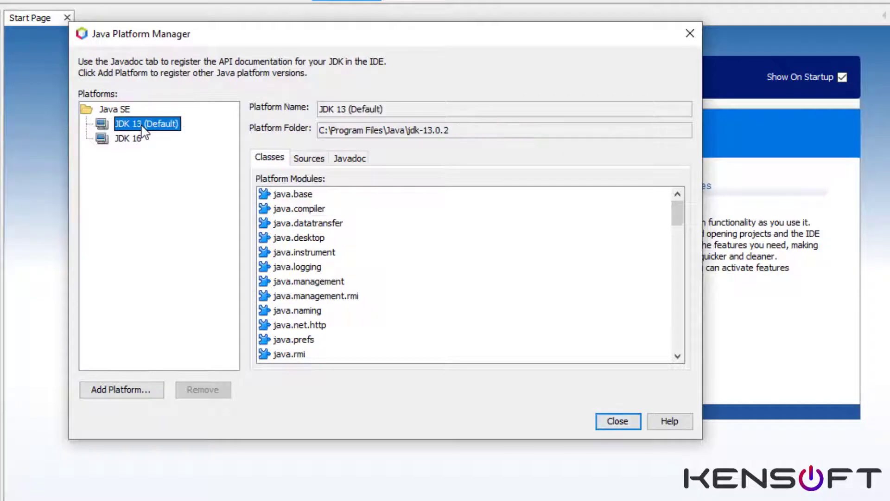
{"action": "left_click", "coordinate": [140, 138]}
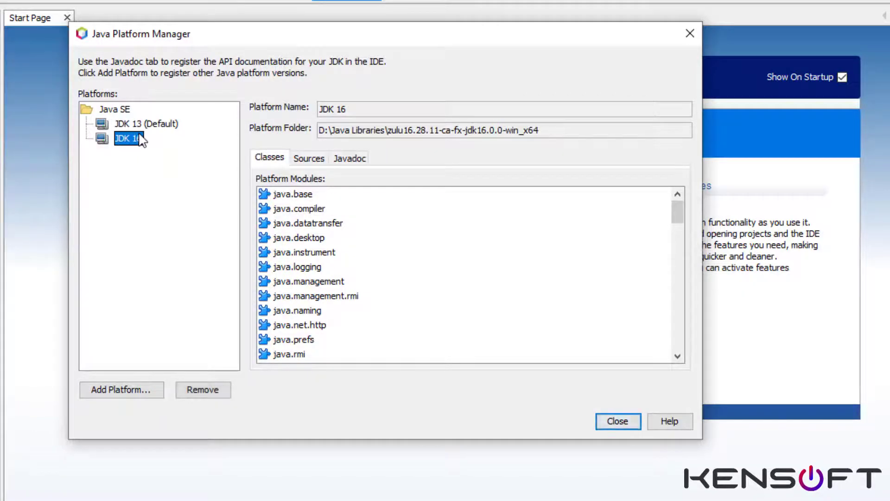
{"action": "left_click", "coordinate": [617, 423]}
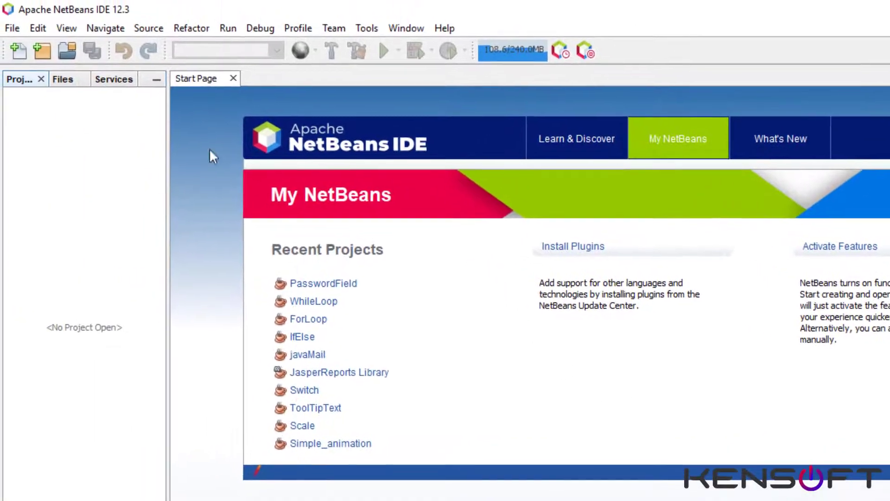
Start a new JavaFX Application project from the Java with Ant category, using JDK 16 as its JavaFX platform
{"action": "left_click", "coordinate": [42, 50]}
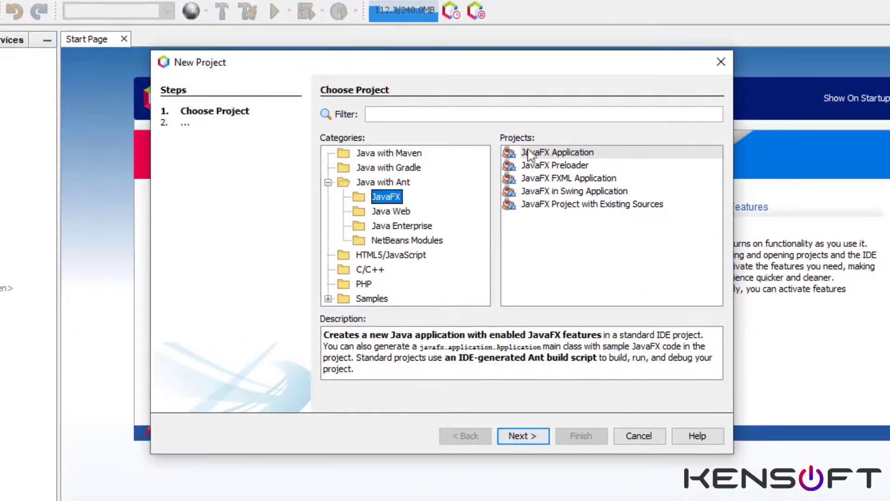
{"action": "left_click", "coordinate": [536, 154]}
{"action": "left_click", "coordinate": [518, 435]}
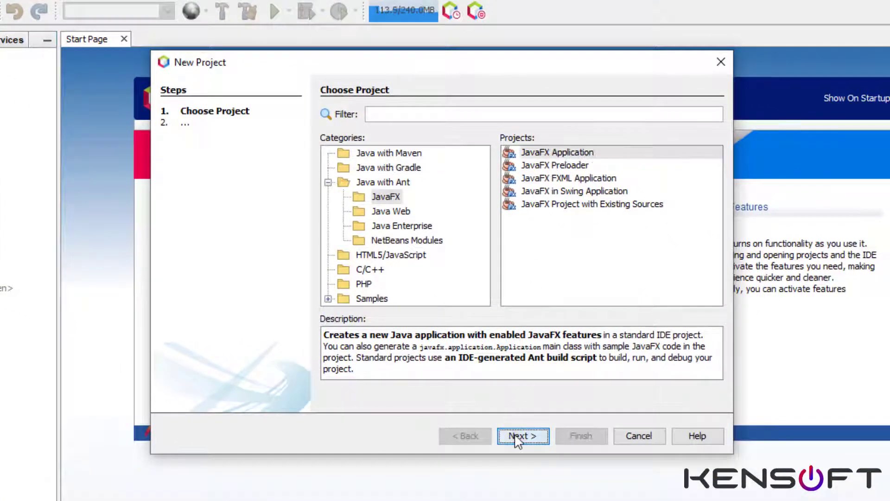
{"action": "left_click", "coordinate": [504, 203]}
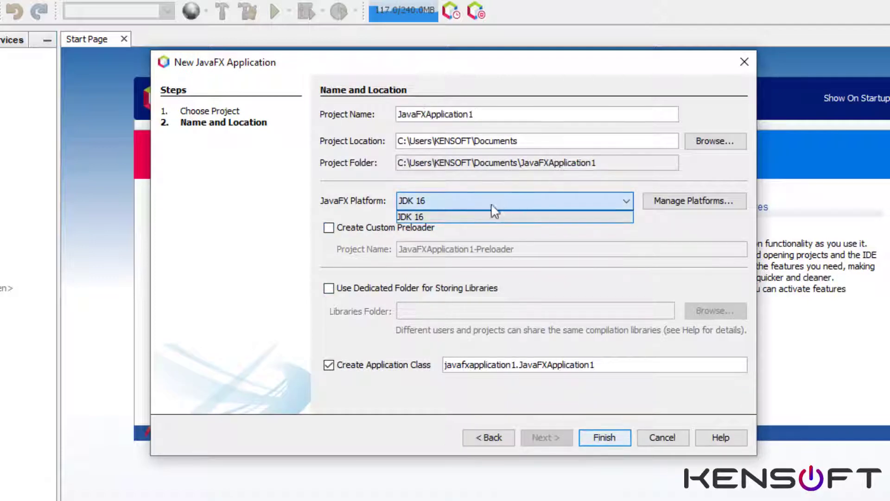
{"action": "left_click", "coordinate": [414, 218]}
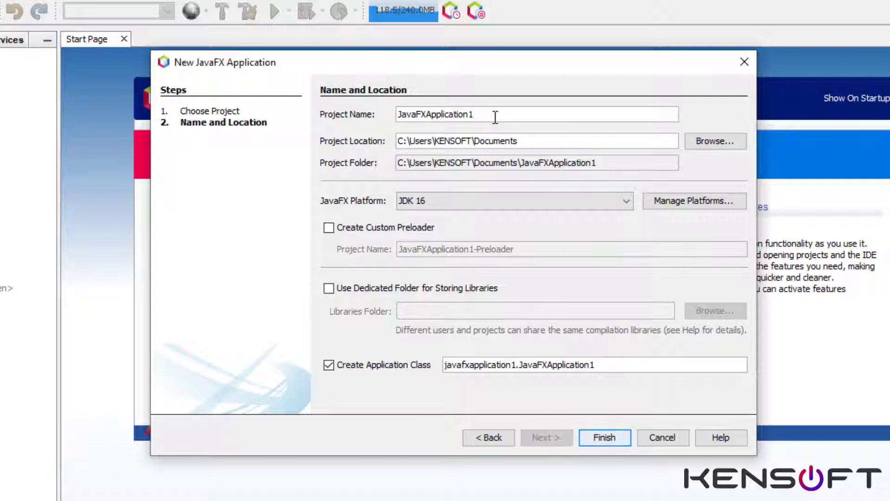
Name the new JavaFX project Application and create it with the other settings left at their defaults
{"action": "left_click_drag", "start_coordinate": [495, 115], "coordinate": [373, 116]}
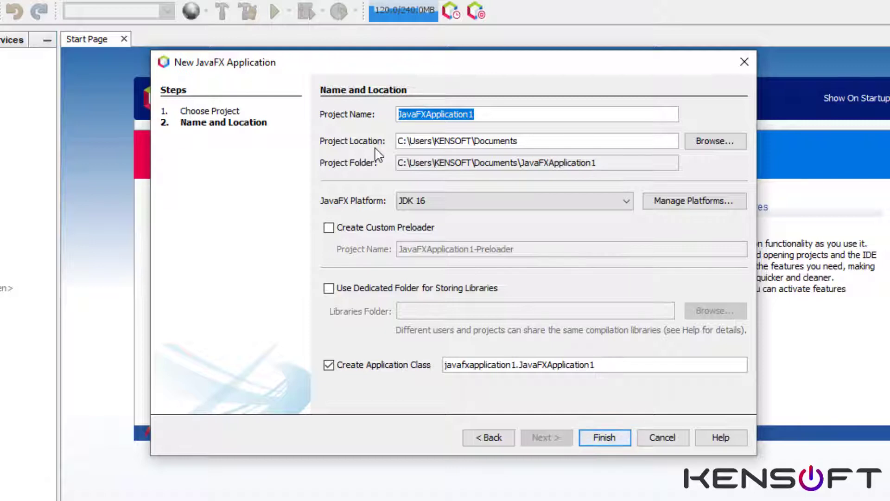
{"action": "type", "text": "com"}
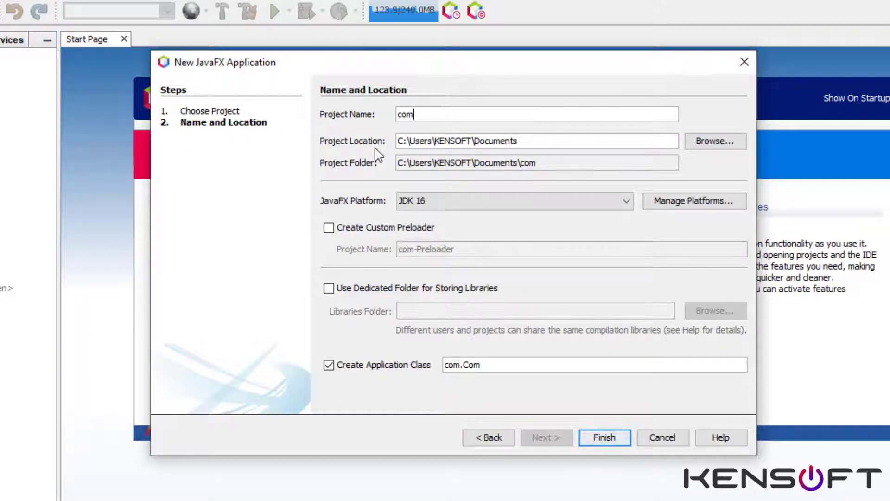
{"action": "key", "text": "BackSpace"}
{"action": "key", "text": "BackSpace"}
{"action": "key", "text": "BackSpace"}
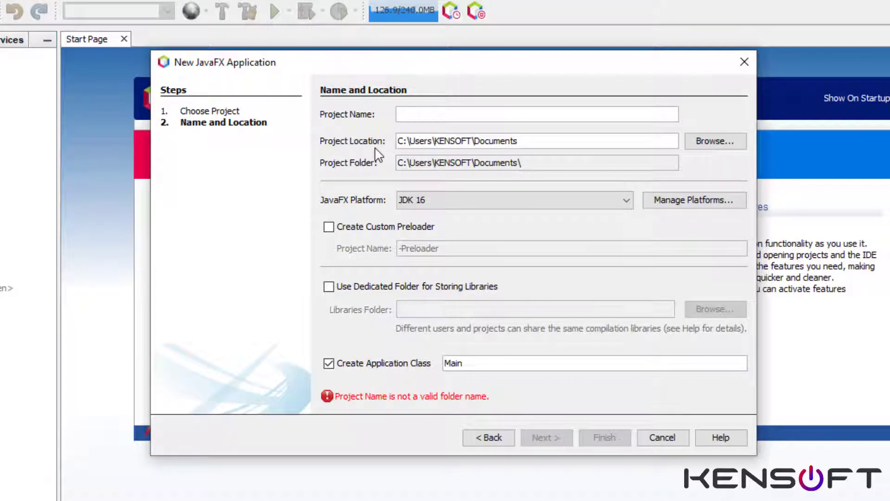
{"action": "type", "text": "Appli"}
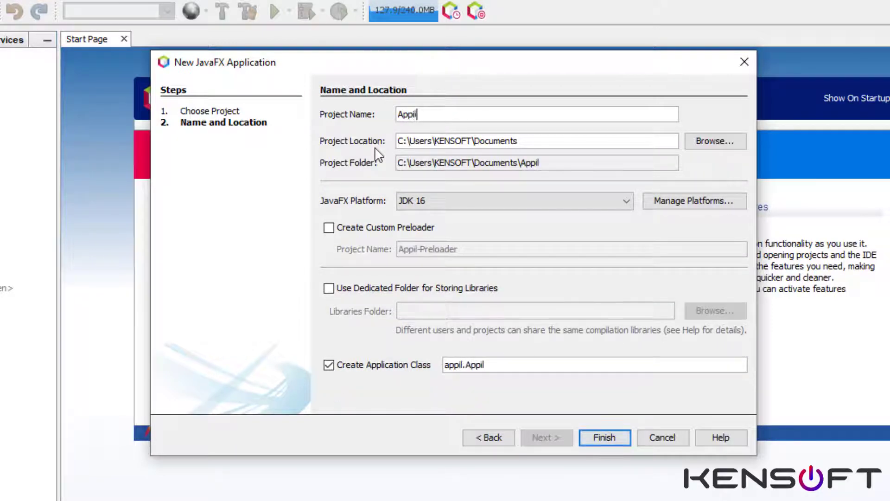
{"action": "key", "text": "BackSpace"}
{"action": "type", "text": "lication"}
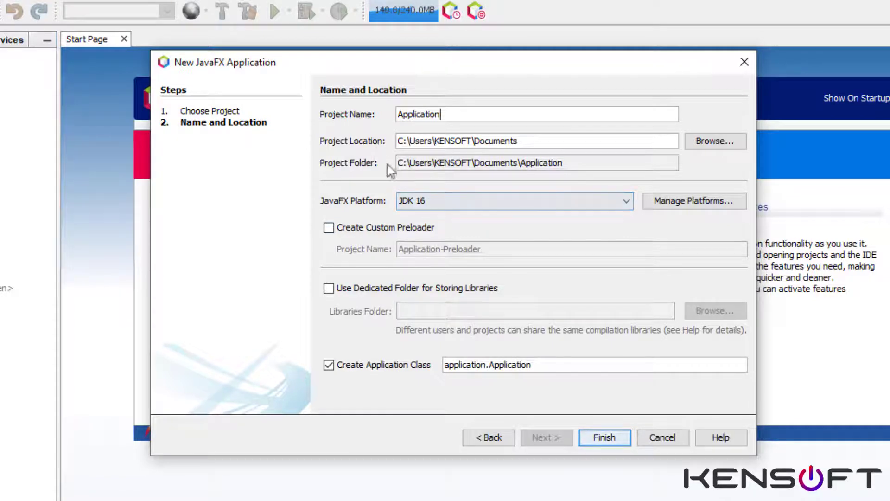
{"action": "left_click", "coordinate": [601, 441]}
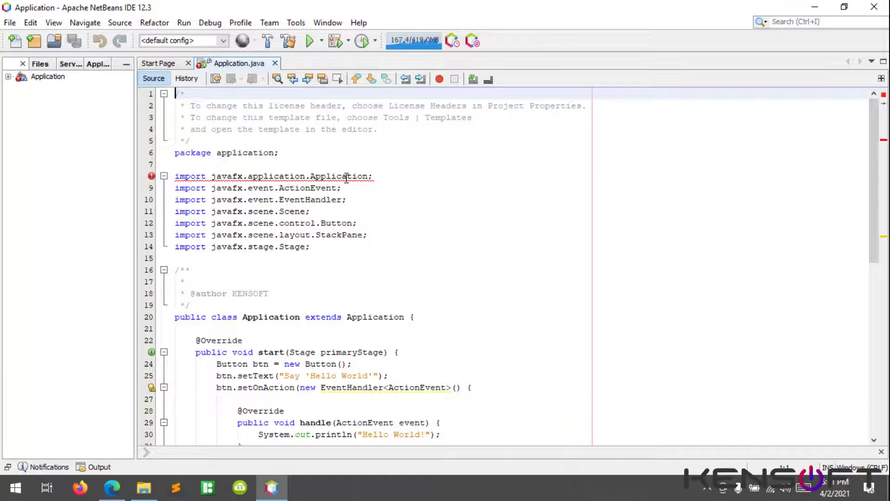
Rename the Application project to JavaFx16 and rename its project folder as well
{"action": "mouse_move", "coordinate": [346, 178]}
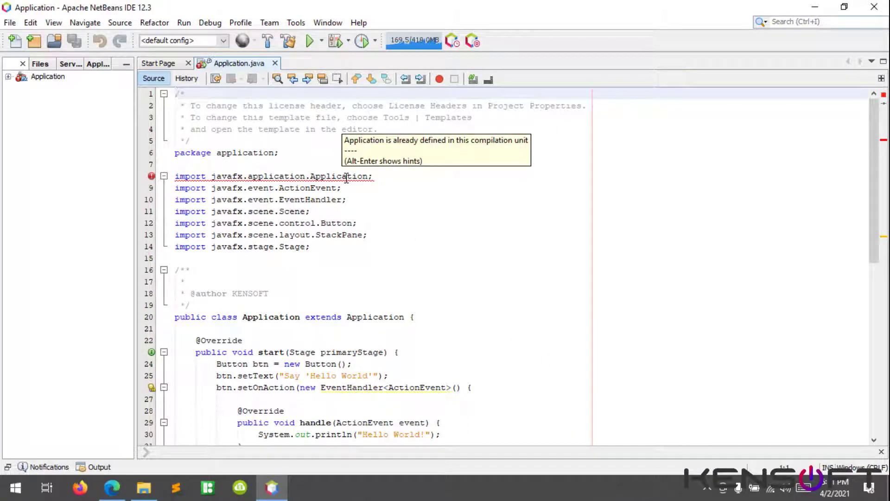
{"action": "left_click", "coordinate": [347, 178]}
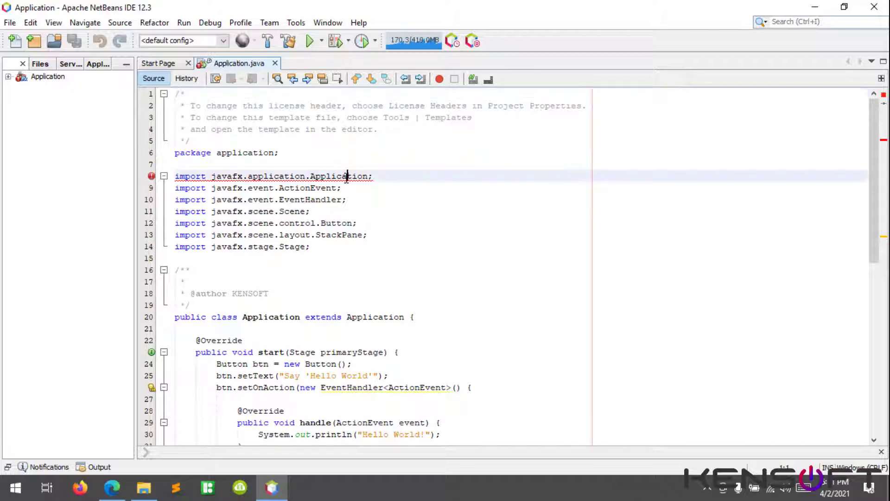
{"action": "right_click", "coordinate": [54, 78]}
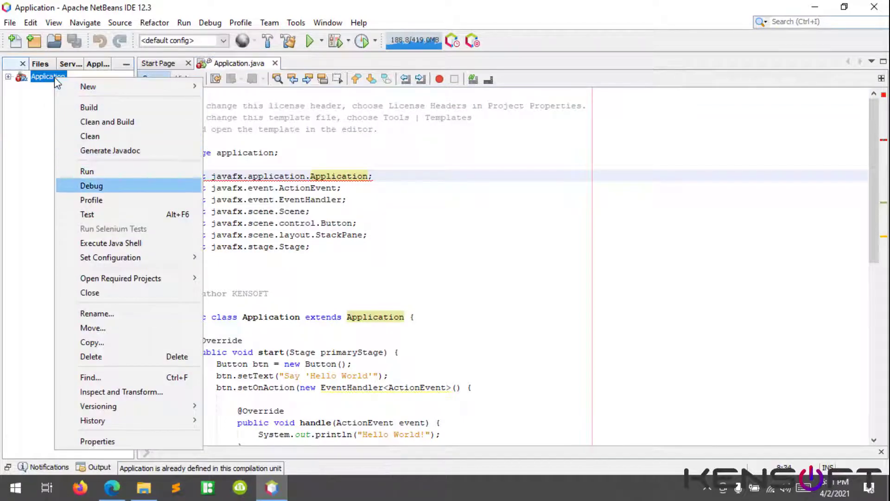
{"action": "key", "text": "Down"}
{"action": "key", "text": "Down"}
{"action": "key", "text": "Down"}
{"action": "key", "text": "Down"}
{"action": "key", "text": "Down"}
{"action": "key", "text": "Down"}
{"action": "key", "text": "Down"}
{"action": "key", "text": "Down"}
{"action": "key", "text": "Down"}
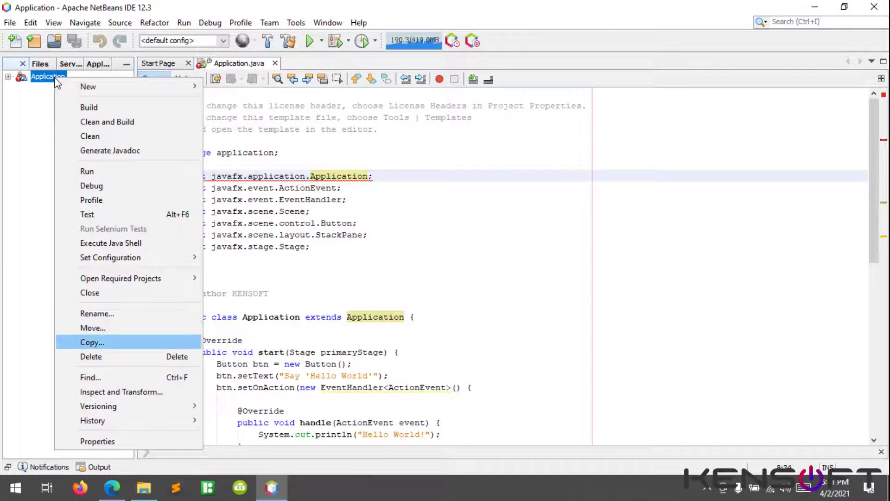
{"action": "left_click", "coordinate": [94, 314]}
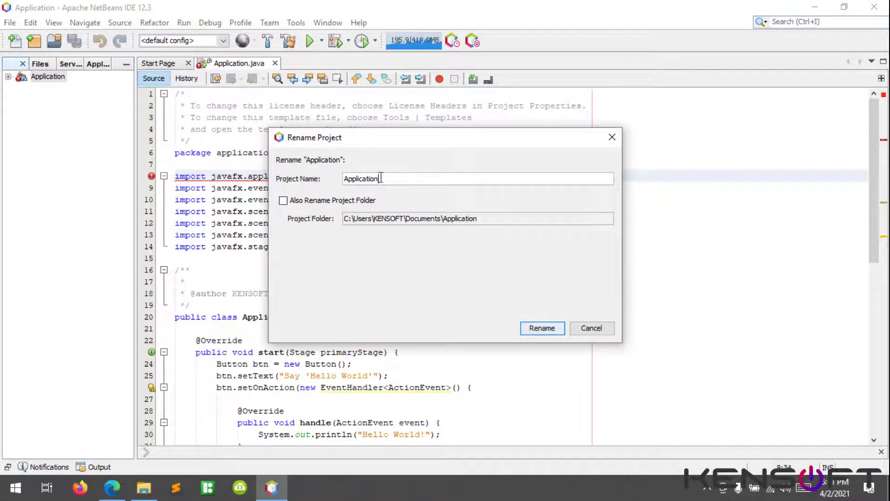
{"action": "left_click_drag", "start_coordinate": [380, 179], "coordinate": [339, 179]}
{"action": "type", "text": "JavaFx"}
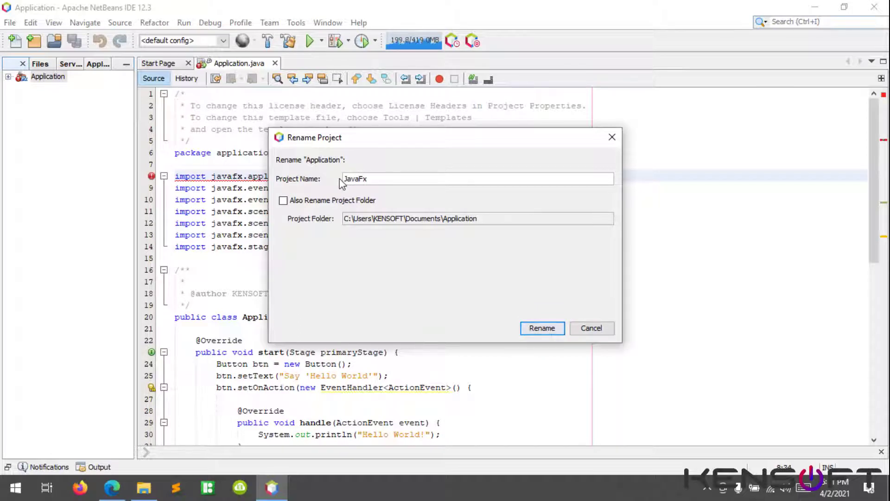
{"action": "type", "text": "16"}
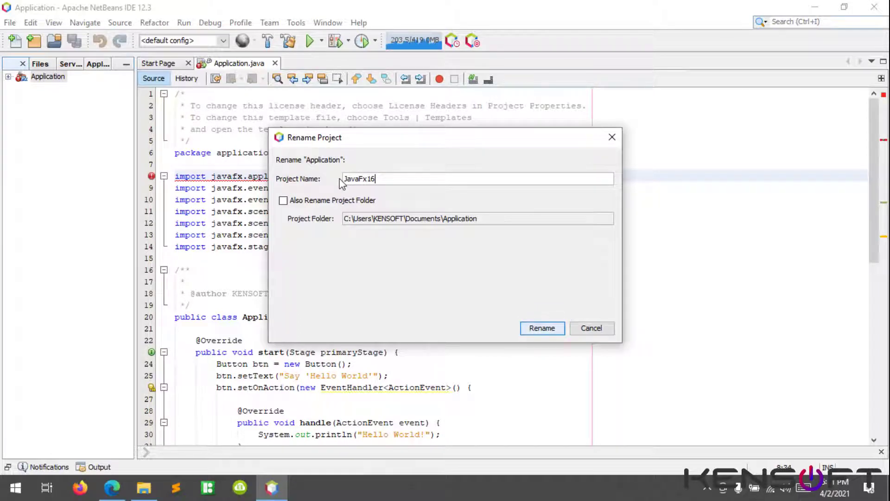
{"action": "left_click", "coordinate": [284, 201]}
{"action": "left_click", "coordinate": [542, 328]}
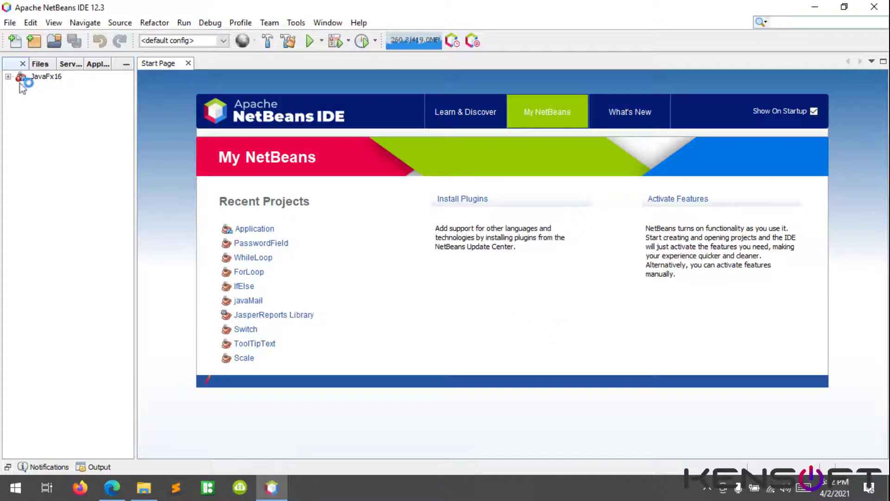
Open Application.java from the JavaFx16 project's application package and inspect the javafx.application.Application import flagged on line 8
{"action": "left_click", "coordinate": [7, 77]}
{"action": "left_click", "coordinate": [21, 88]}
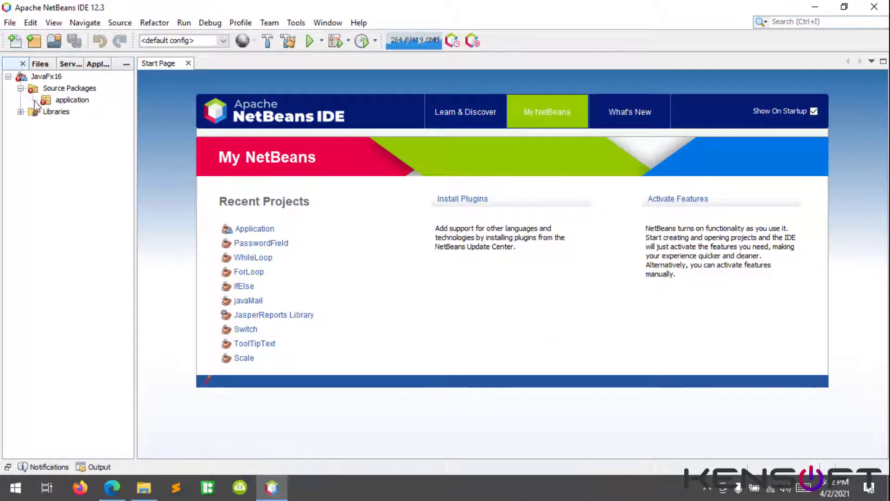
{"action": "left_click", "coordinate": [33, 100]}
{"action": "double_click", "coordinate": [84, 113]}
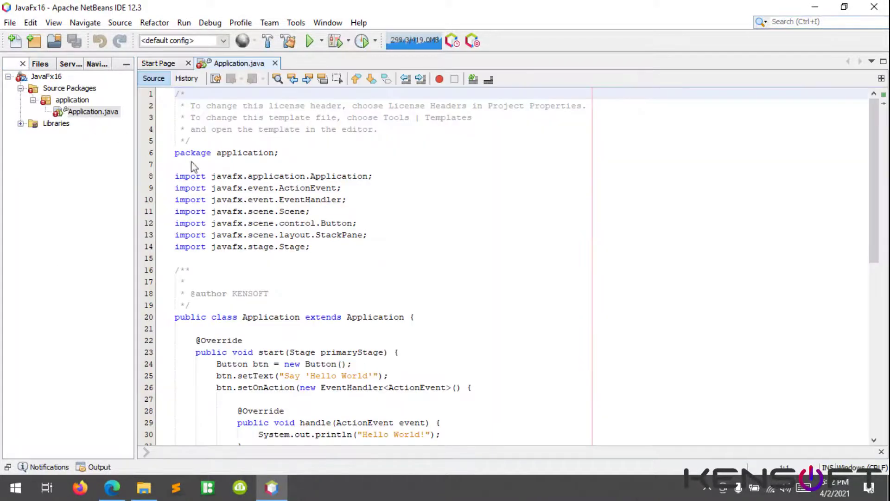
{"action": "mouse_move", "coordinate": [224, 175]}
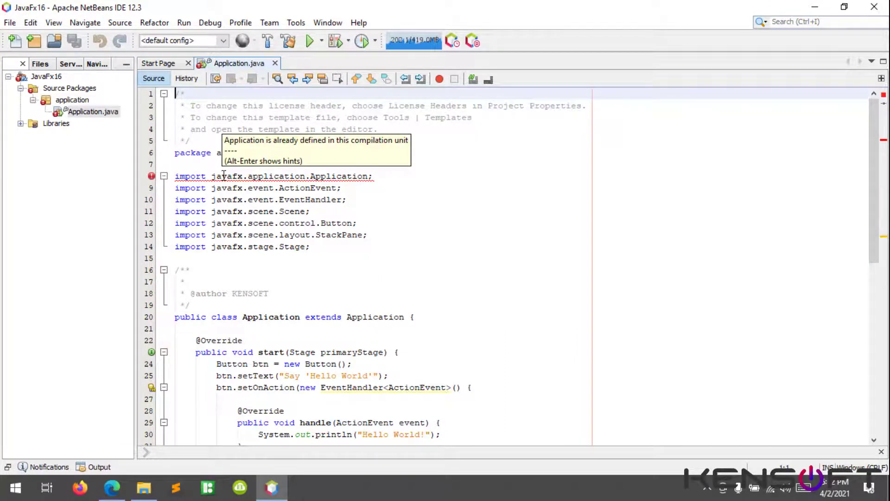
{"action": "left_click", "coordinate": [223, 175]}
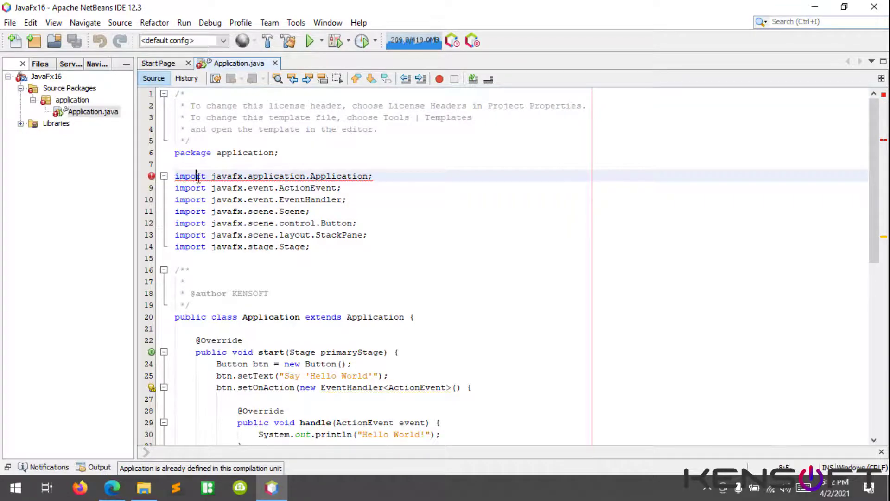
{"action": "scroll", "coordinate": [199, 180], "scroll_direction": "down", "scroll_amount": 4}
{"action": "scroll", "coordinate": [239, 231], "scroll_direction": "up", "scroll_amount": 4}
{"action": "mouse_move", "coordinate": [244, 192]}
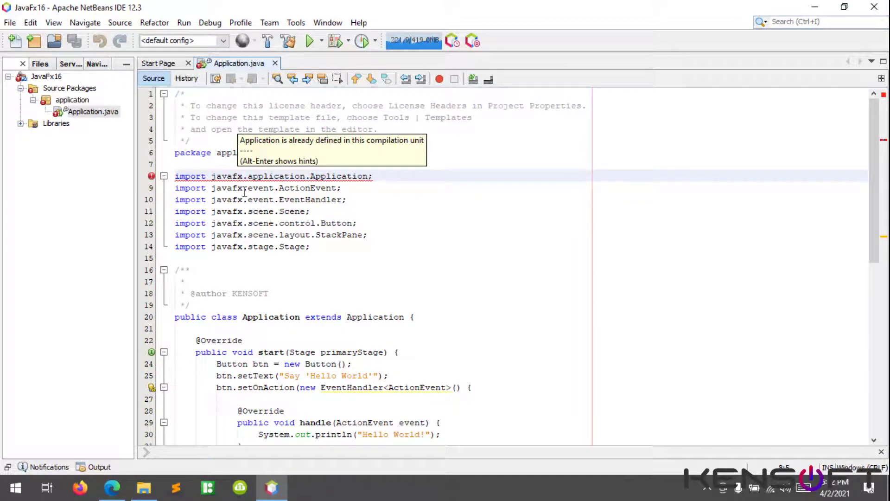
Rename the Application class in Application.java to Main by refactoring, without applying the rename to comments
{"action": "left_click", "coordinate": [78, 113]}
{"action": "right_click", "coordinate": [77, 113]}
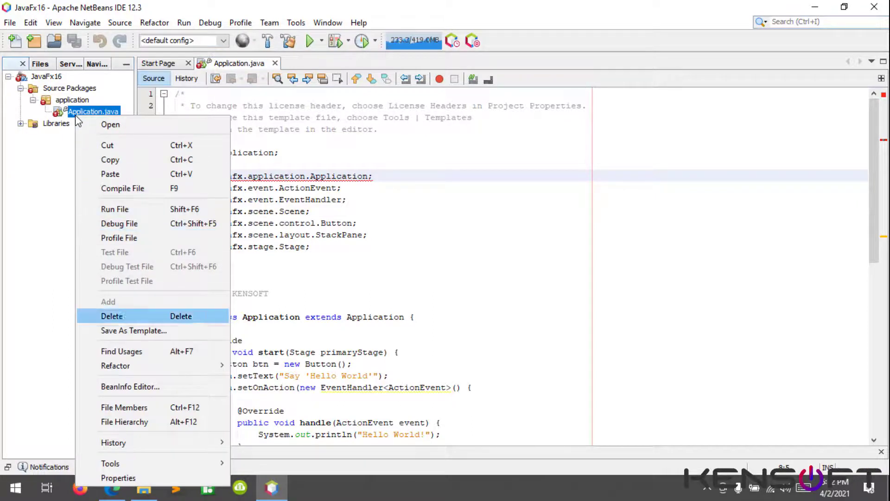
{"action": "key", "text": "Down"}
{"action": "key", "text": "Down"}
{"action": "key", "text": "Down"}
{"action": "key", "text": "Down"}
{"action": "key", "text": "Down"}
{"action": "key", "text": "Up"}
{"action": "key", "text": "Up"}
{"action": "key", "text": "Up"}
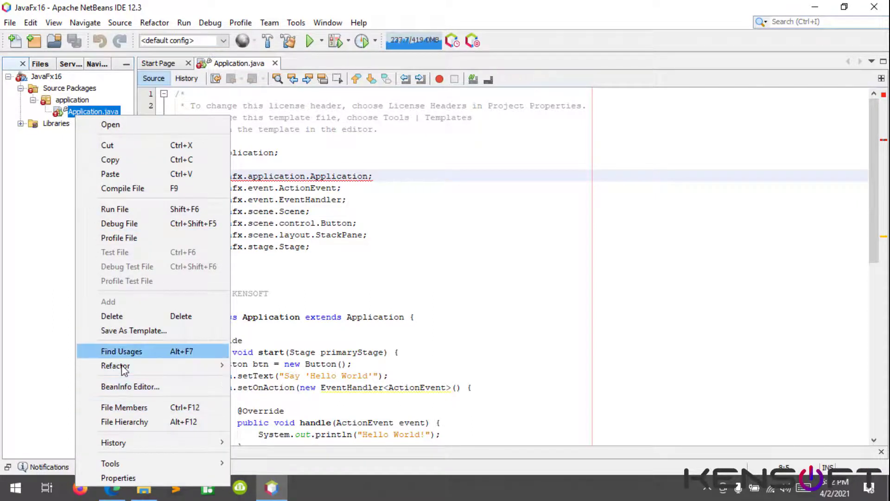
{"action": "mouse_move", "coordinate": [163, 368]}
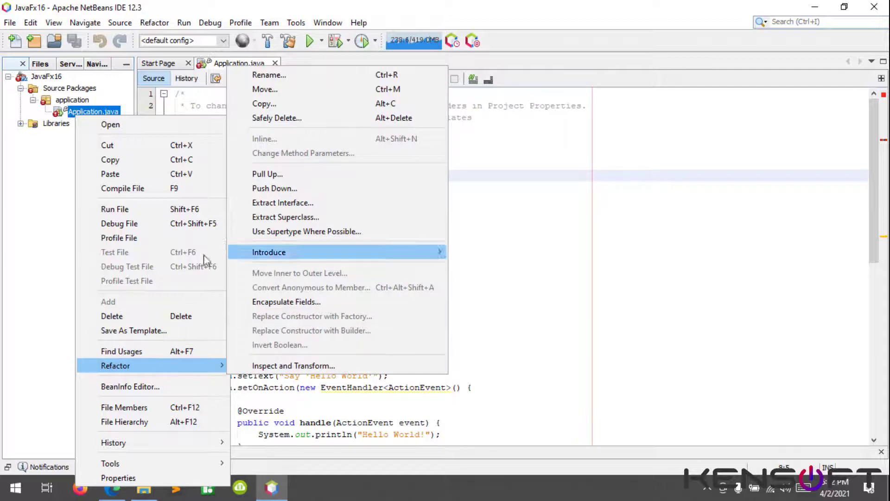
{"action": "left_click", "coordinate": [274, 75]}
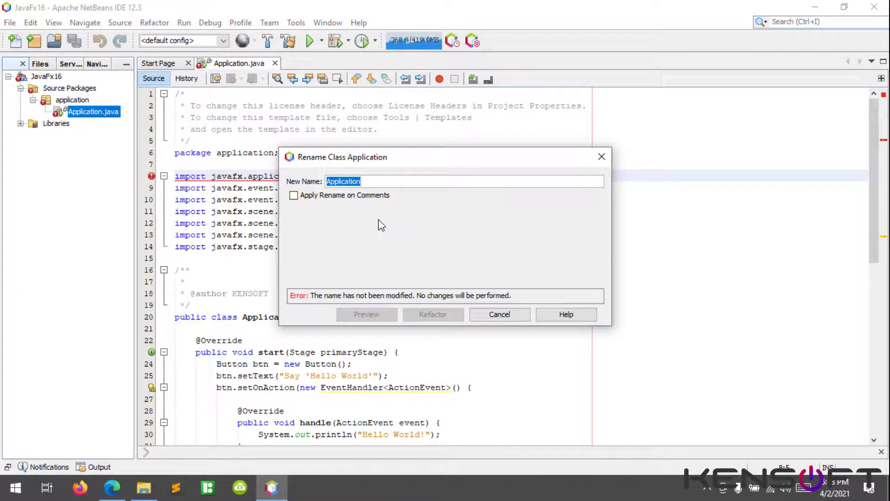
{"action": "type", "text": "m"}
{"action": "key", "text": "BackSpace"}
{"action": "type", "text": "Main"}
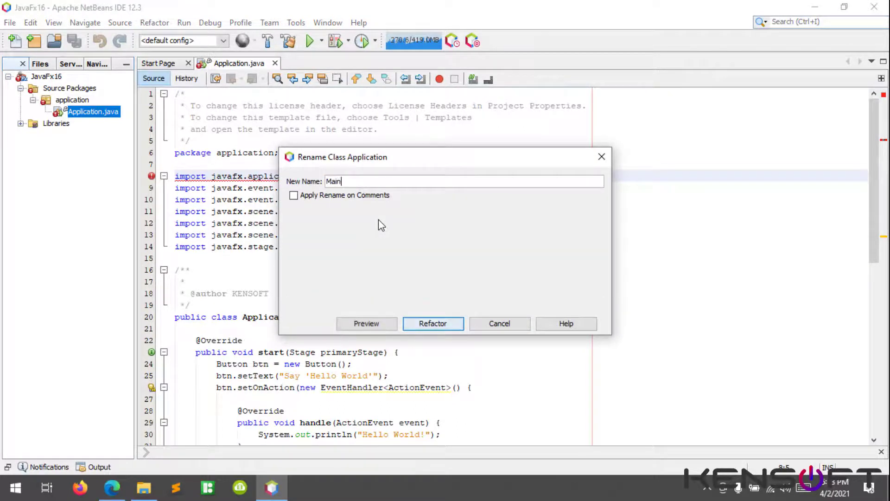
{"action": "key", "text": "Return"}
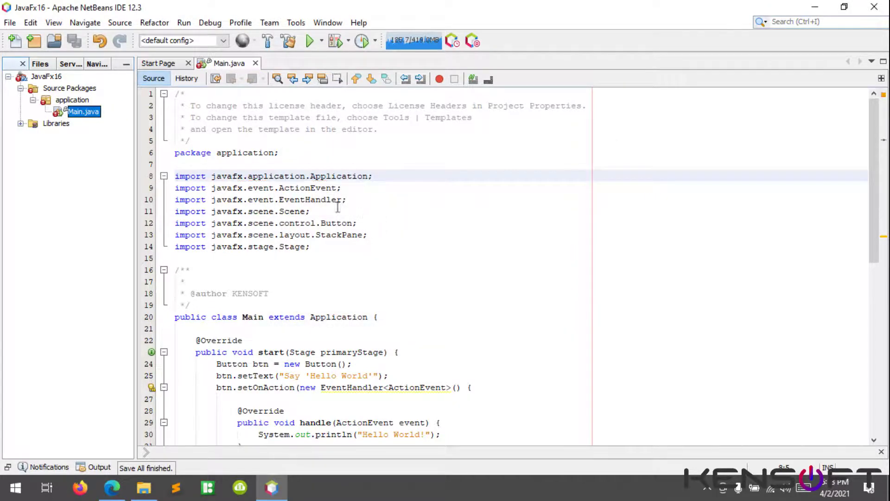
Run the Main.java file on its own to launch the JavaFX application
{"action": "key", "text": "Down"}
{"action": "key", "text": "Down"}
{"action": "key", "text": "shift+F10"}
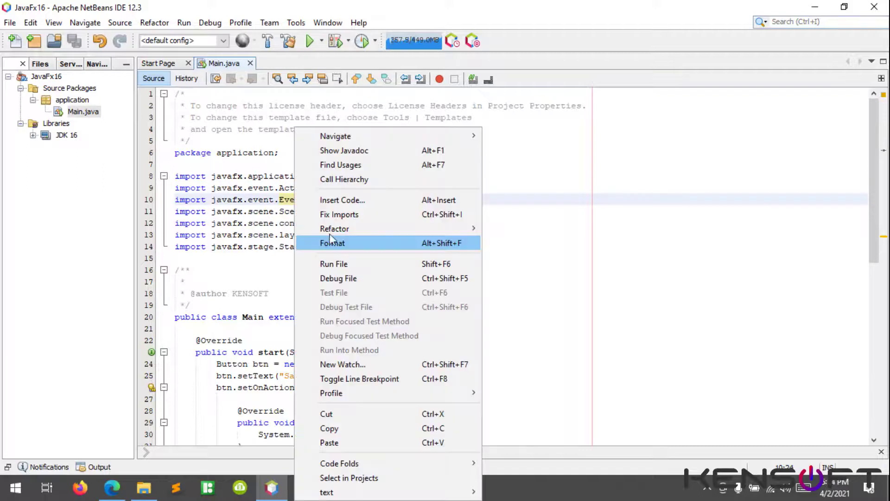
{"action": "left_click", "coordinate": [342, 264]}
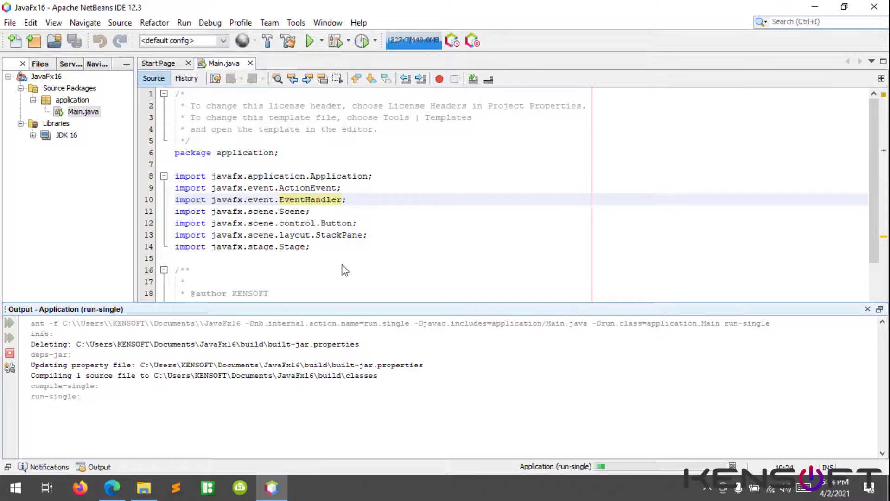
{"action": "scroll", "coordinate": [343, 264], "scroll_direction": "down", "scroll_amount": 1}
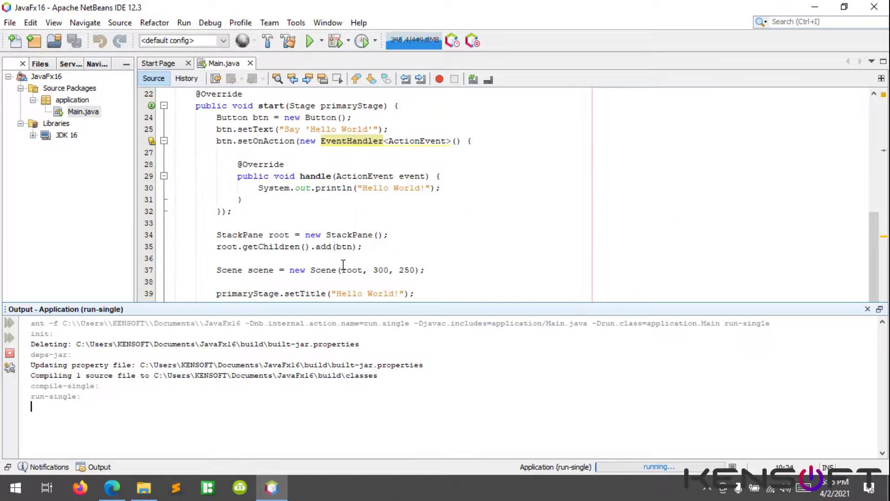
{"action": "scroll", "coordinate": [458, 240], "scroll_direction": "up", "scroll_amount": 6}
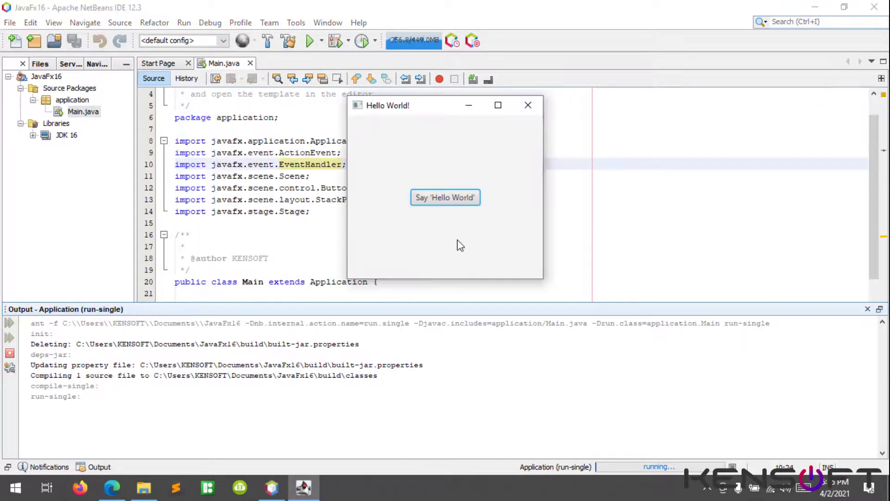
Test the running application by triggering its Say 'Hello World' button four times, and close the Hello World! window
{"action": "left_click_drag", "start_coordinate": [425, 122], "coordinate": [425, 147]}
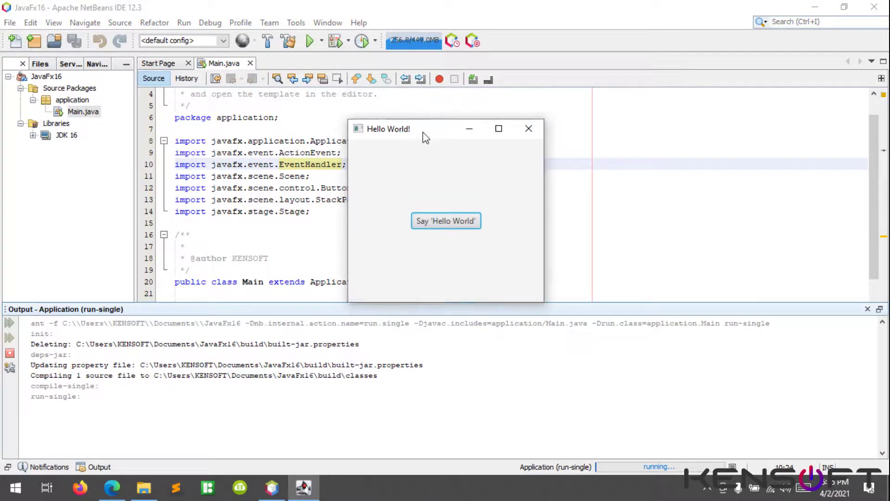
{"action": "left_click", "coordinate": [441, 224]}
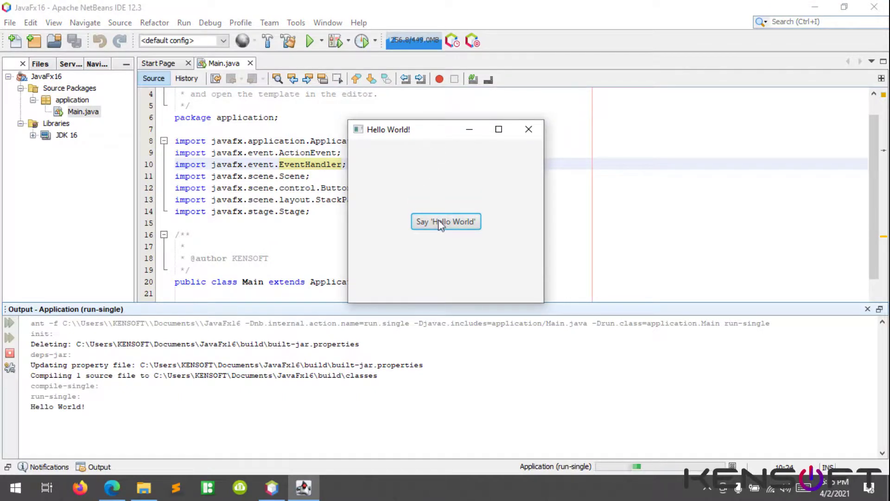
{"action": "left_click", "coordinate": [437, 223]}
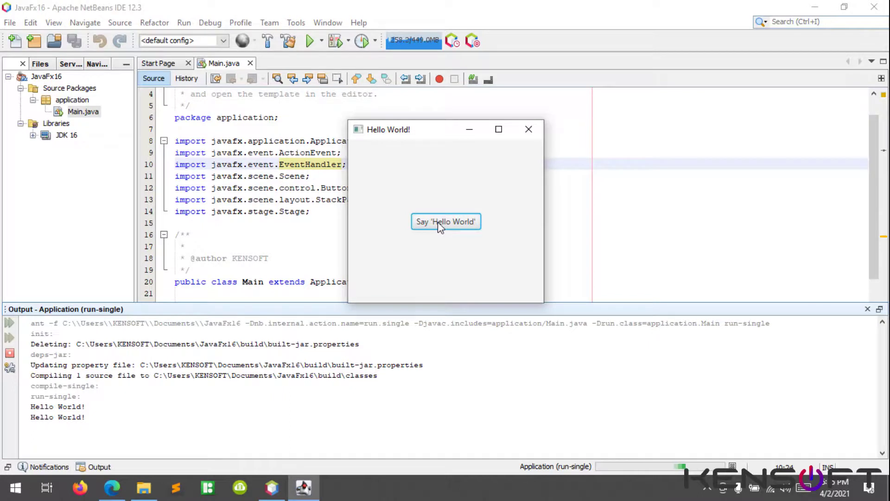
{"action": "left_click", "coordinate": [435, 225]}
{"action": "left_click", "coordinate": [435, 224]}
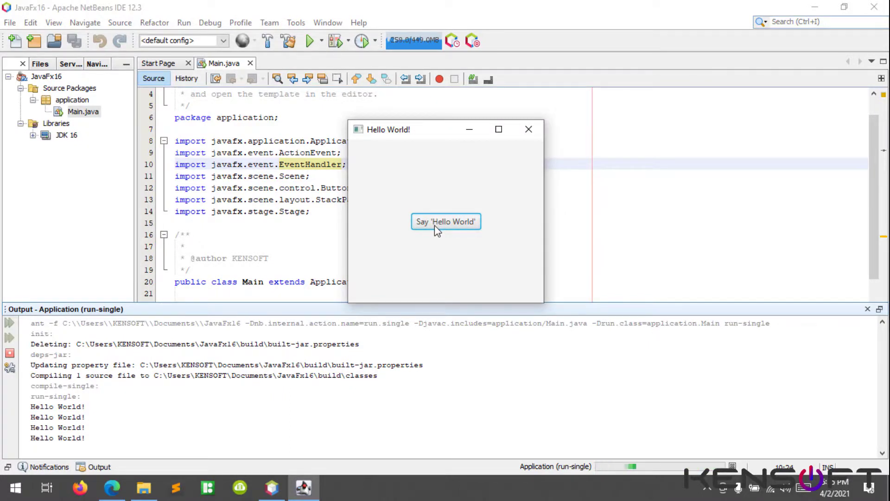
{"action": "left_click", "coordinate": [529, 129]}
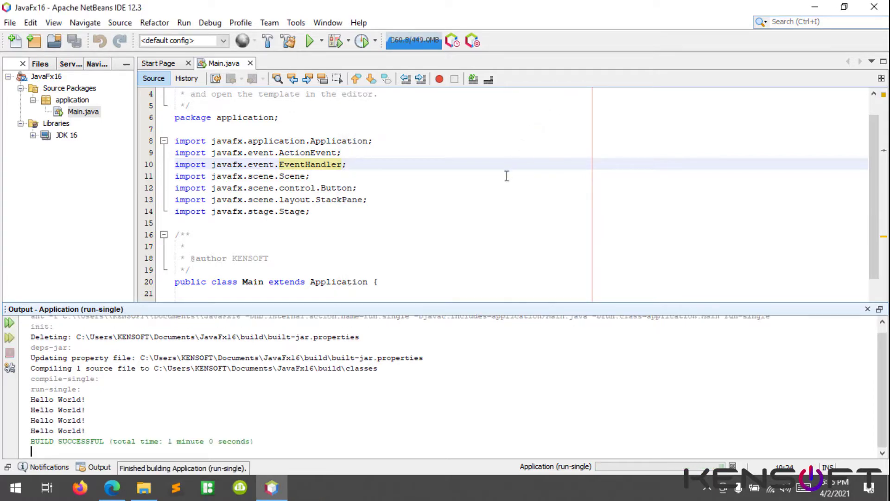